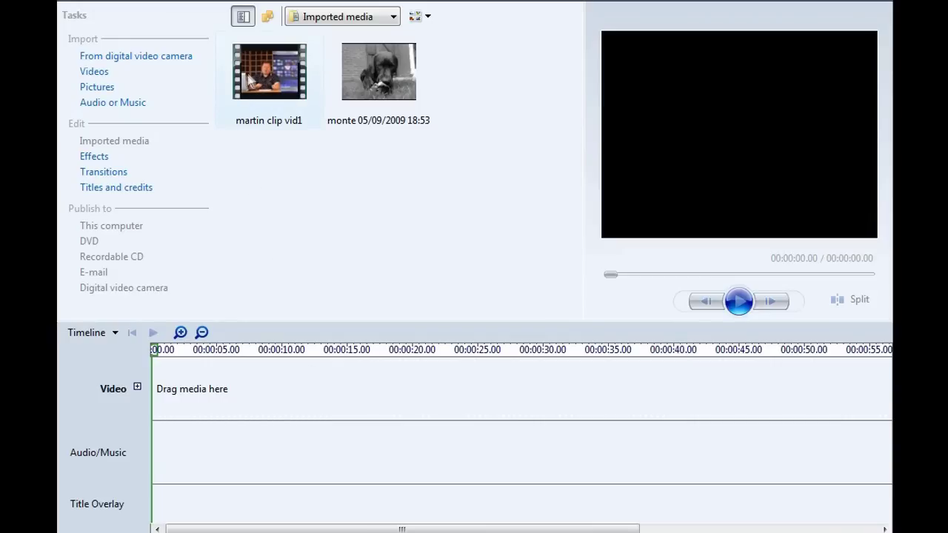
Step: Place the 'martin clip vid1' talking-head video at the start of the timeline
{"action": "left_click_drag", "start_coordinate": [263, 76], "coordinate": [204, 383]}
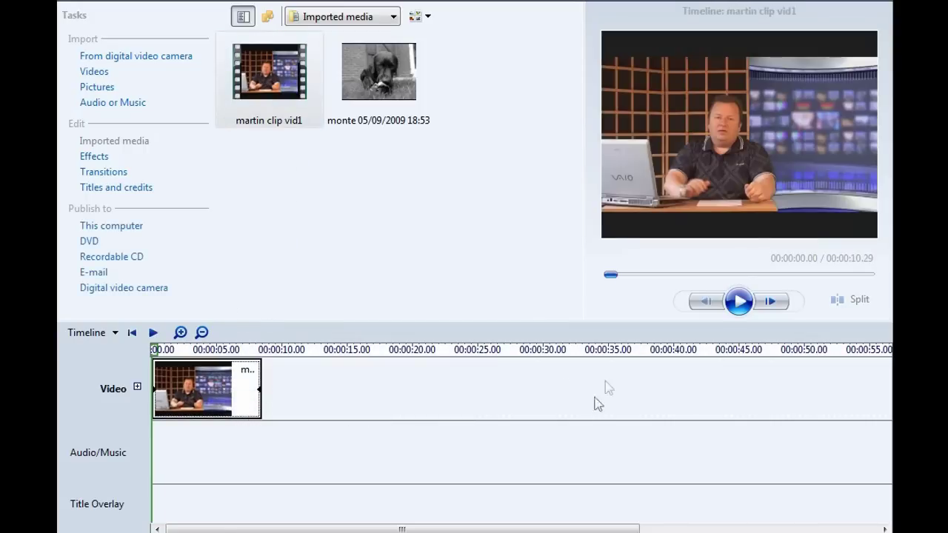
Step: Preview the 10.29-second 'martin clip vid1' clip and expand the Video track to reveal its audio
{"action": "left_click", "coordinate": [738, 302]}
{"action": "left_click", "coordinate": [738, 301]}
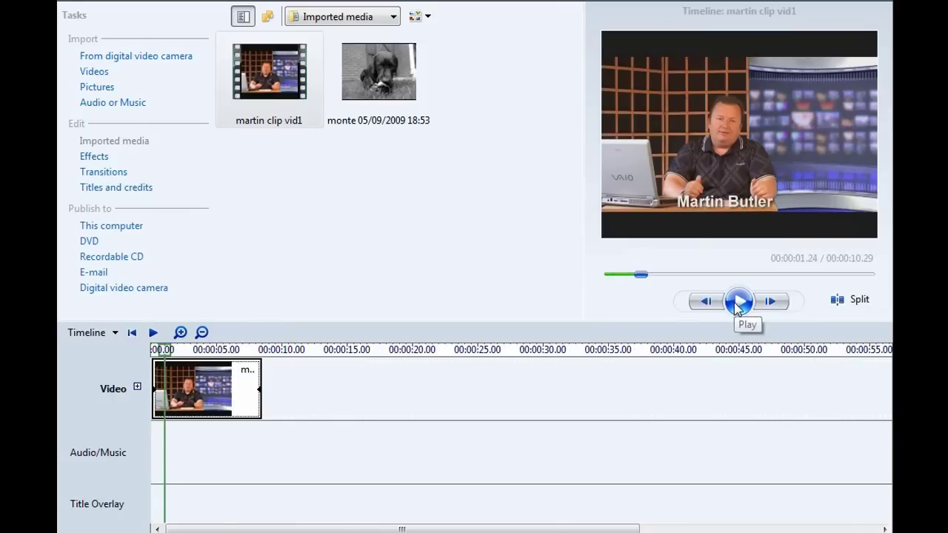
{"action": "left_click", "coordinate": [736, 304]}
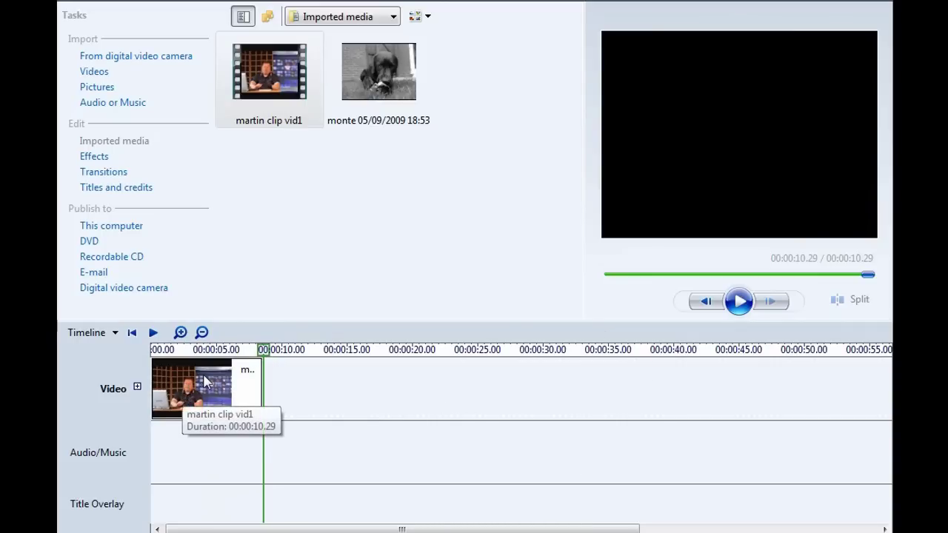
{"action": "left_click_drag", "start_coordinate": [194, 360], "coordinate": [201, 363]}
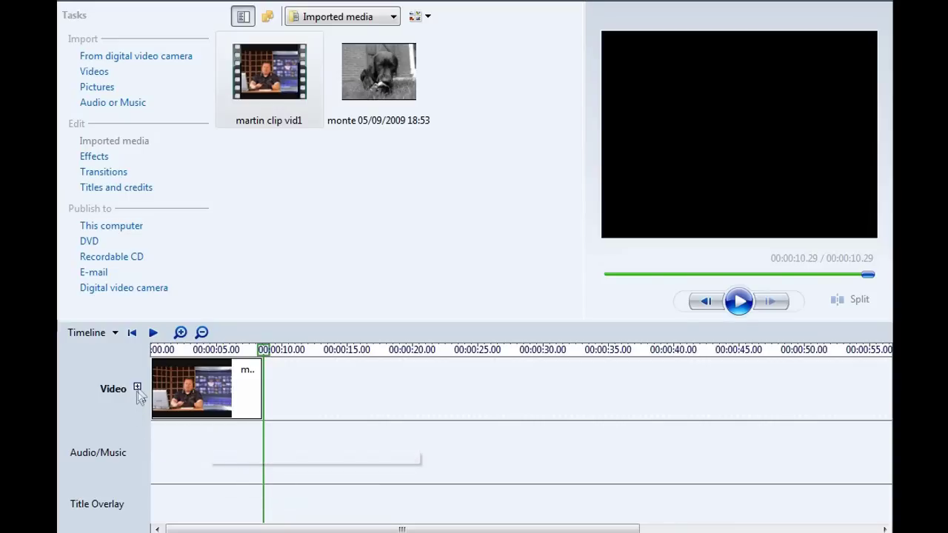
{"action": "left_click", "coordinate": [137, 387]}
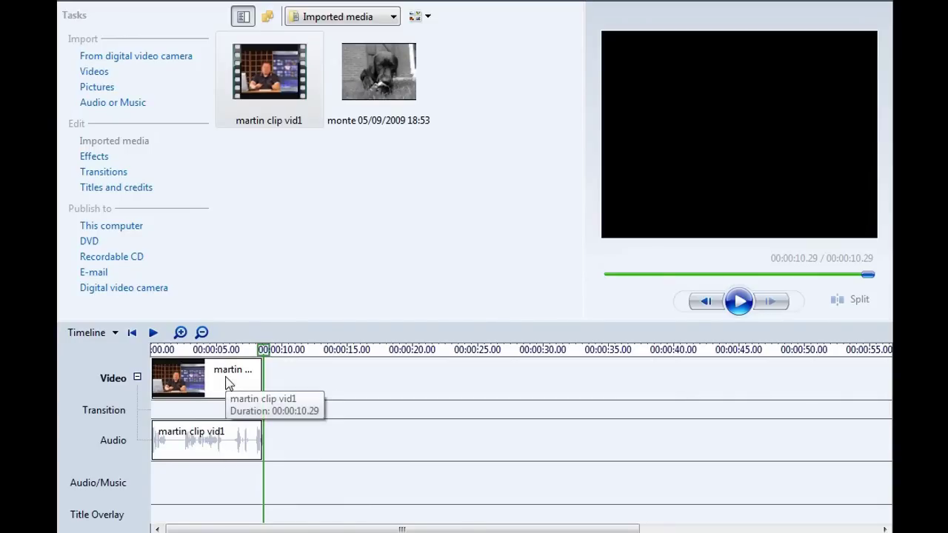
Step: Copy the clip's 'martin clip vid1' audio and paste it at the start of the Audio/Music track
{"action": "left_click", "coordinate": [193, 443]}
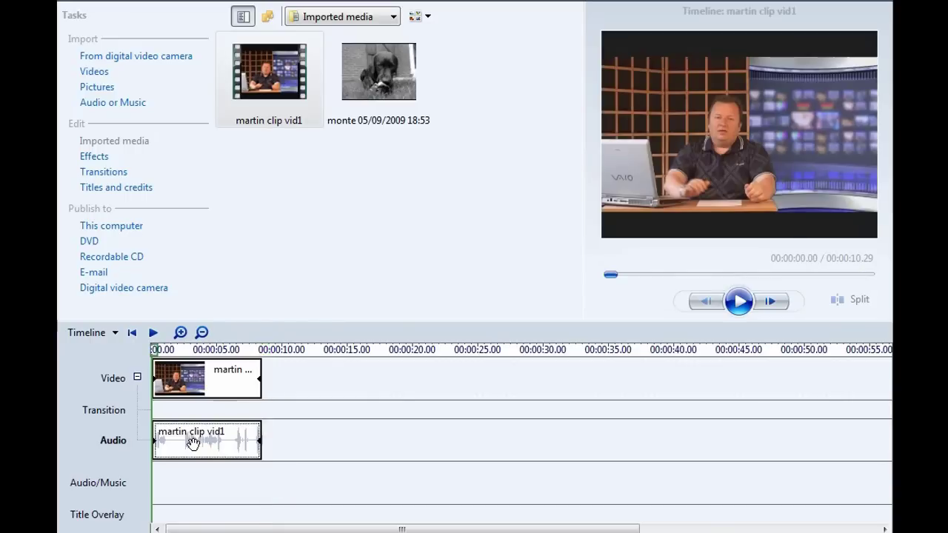
{"action": "right_click", "coordinate": [194, 443]}
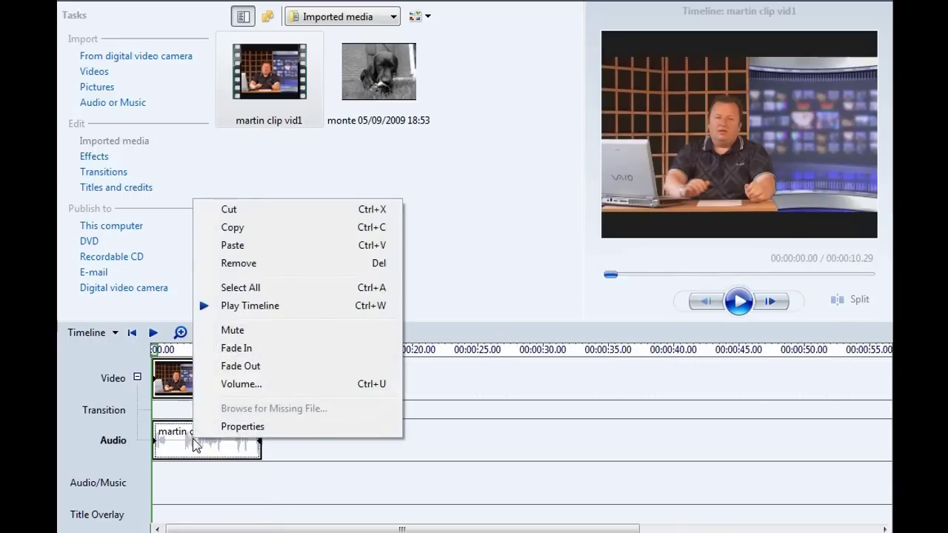
{"action": "left_click", "coordinate": [250, 230]}
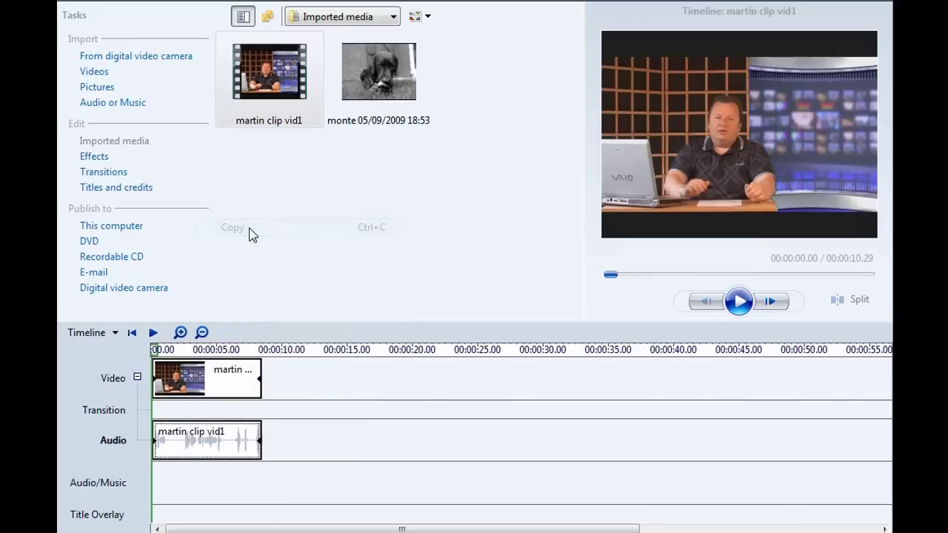
{"action": "left_click", "coordinate": [173, 495]}
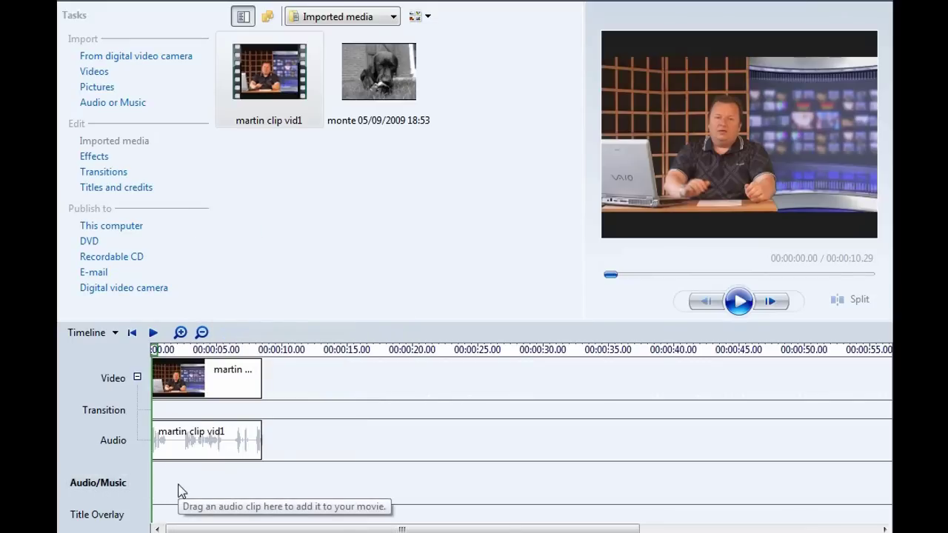
{"action": "right_click", "coordinate": [179, 490]}
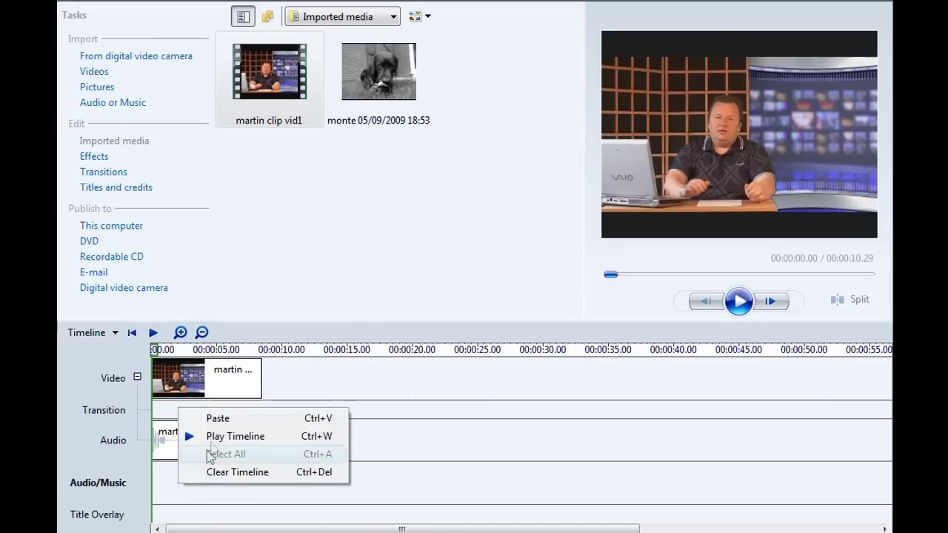
{"action": "left_click", "coordinate": [218, 418]}
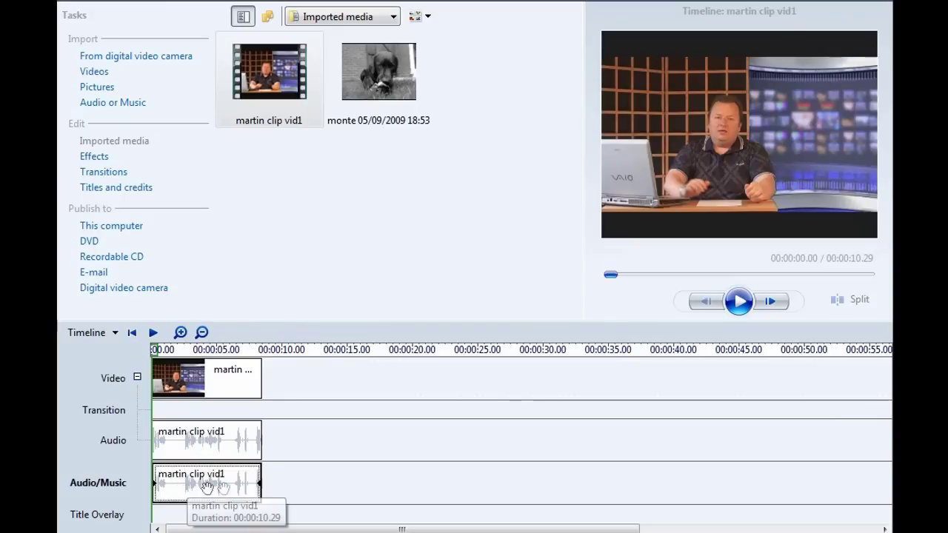
{"action": "left_click", "coordinate": [192, 445]}
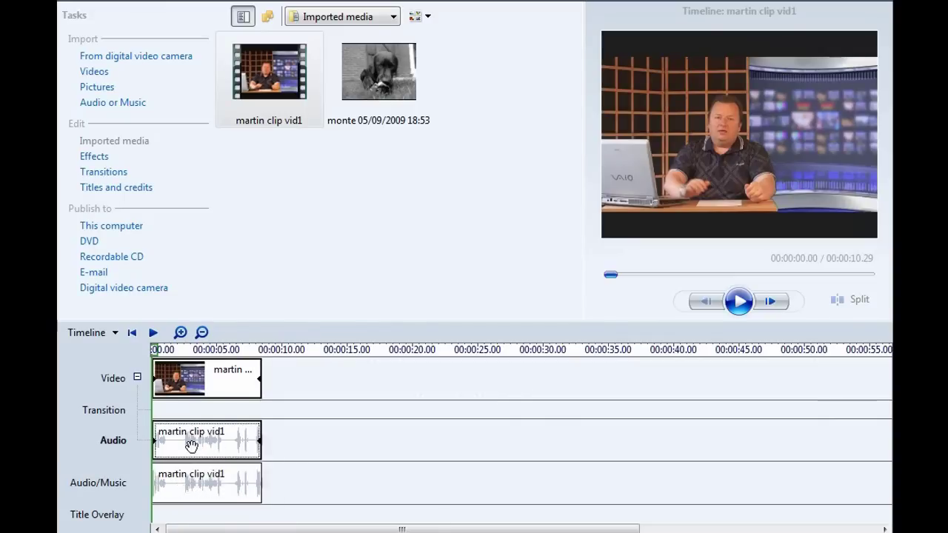
Step: Mute the original audio under the video, then play the timeline to check the sound
{"action": "right_click", "coordinate": [192, 445]}
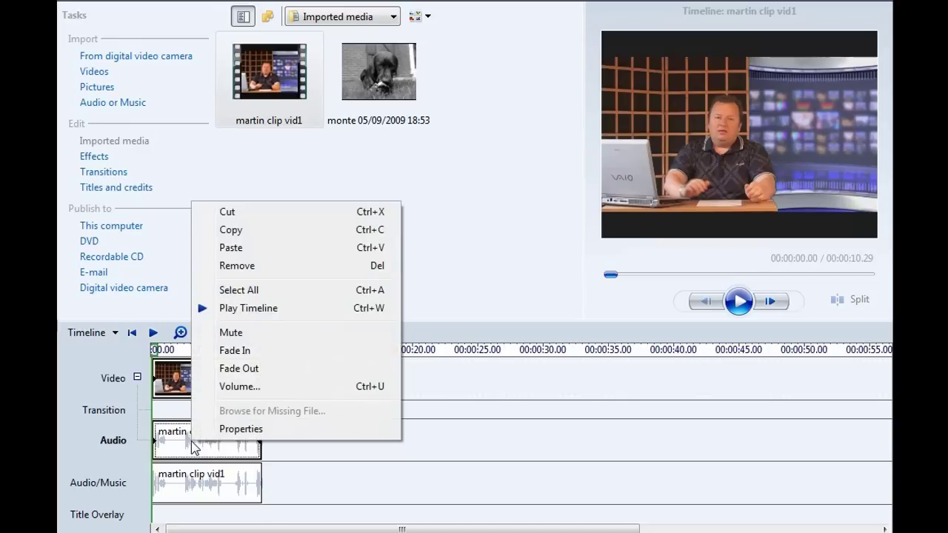
{"action": "left_click", "coordinate": [236, 390]}
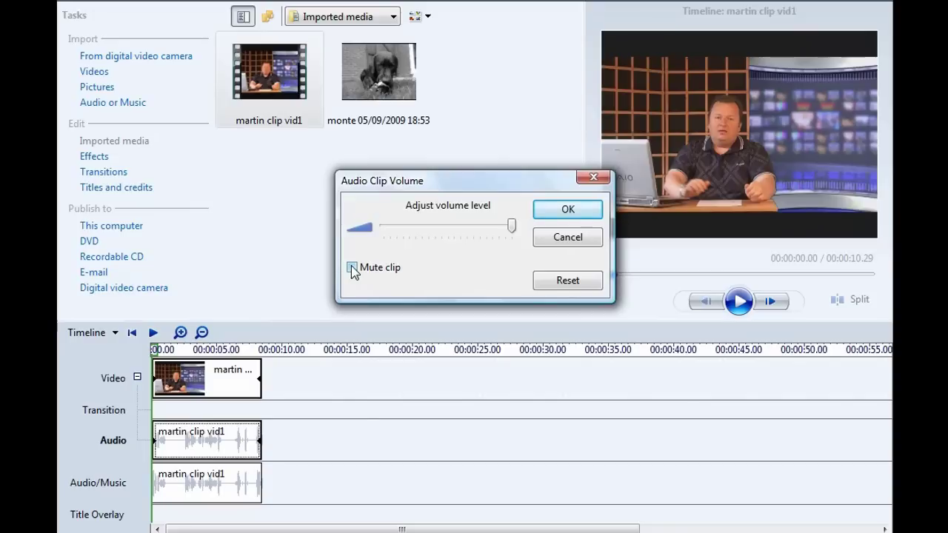
{"action": "left_click", "coordinate": [352, 269]}
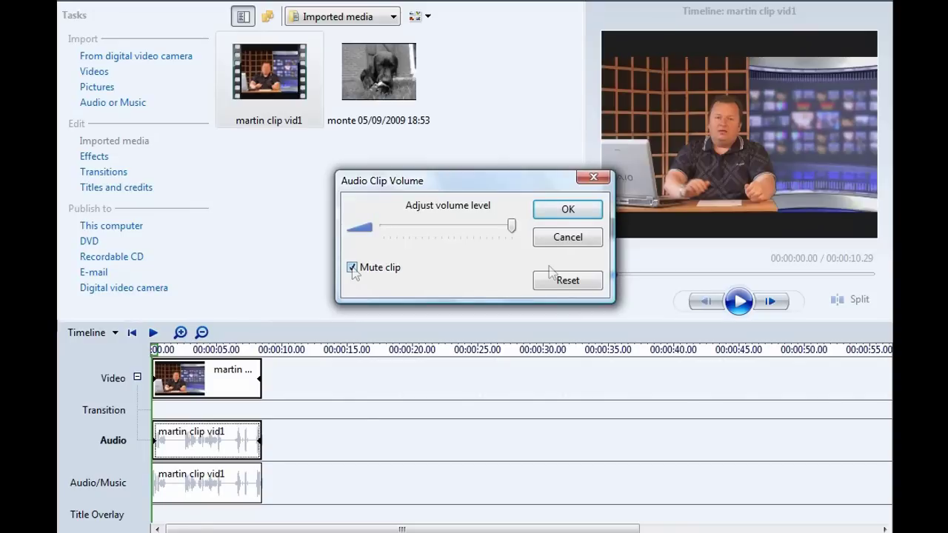
{"action": "left_click", "coordinate": [566, 211]}
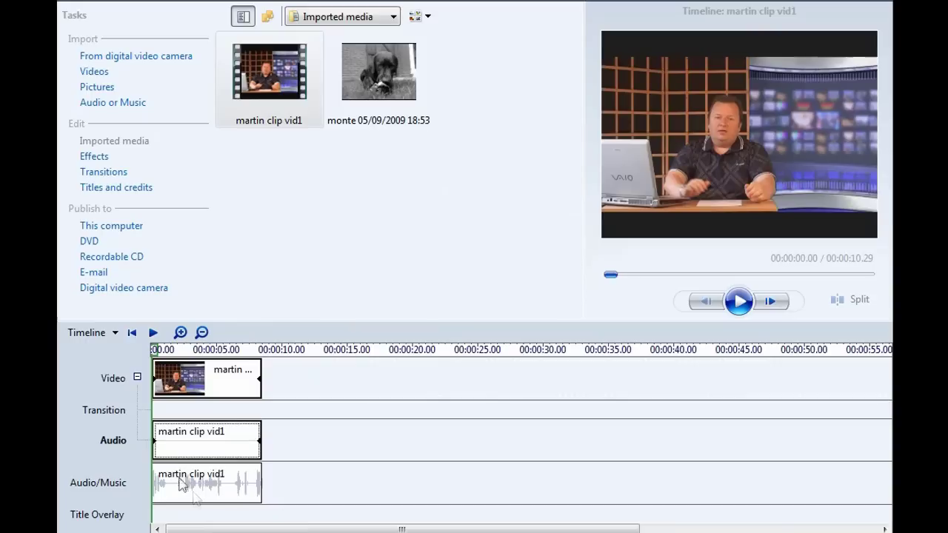
{"action": "left_click", "coordinate": [737, 304]}
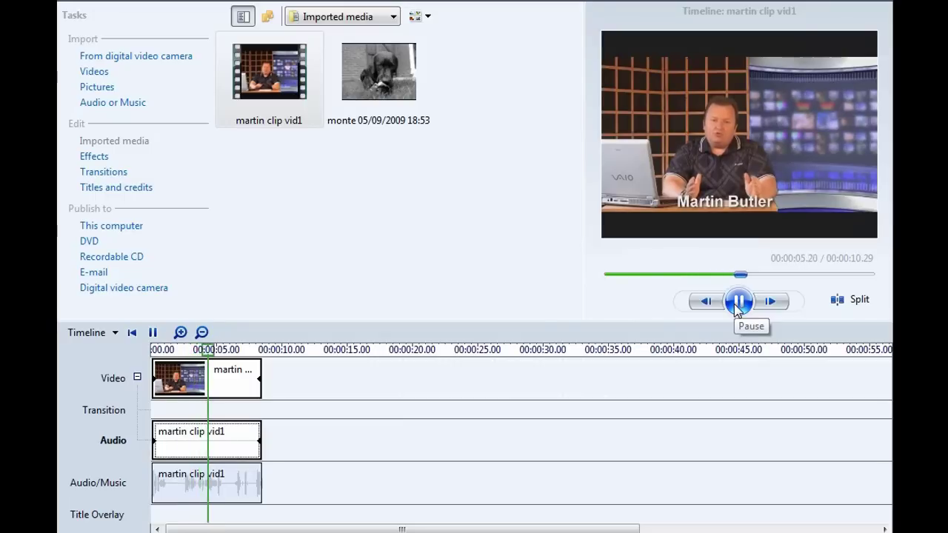
{"action": "left_click", "coordinate": [735, 304]}
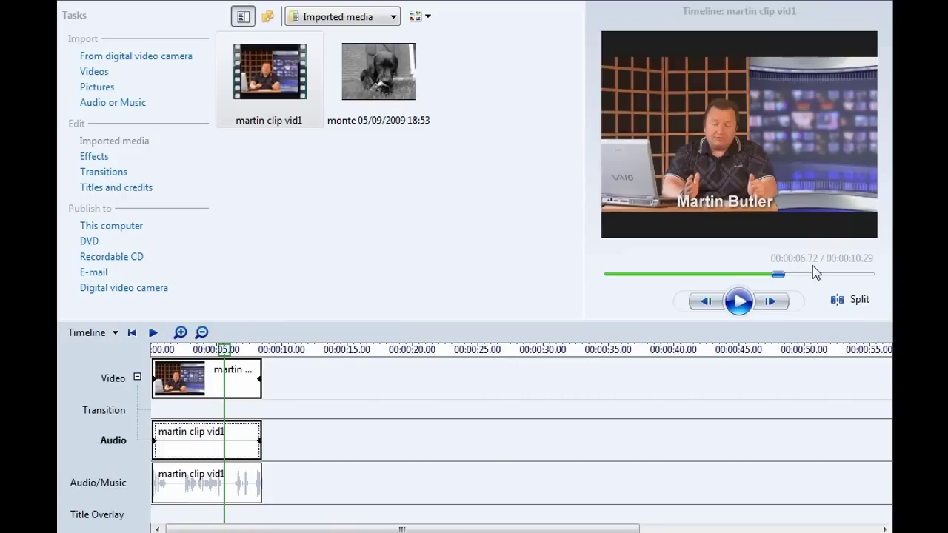
{"action": "left_click", "coordinate": [192, 390]}
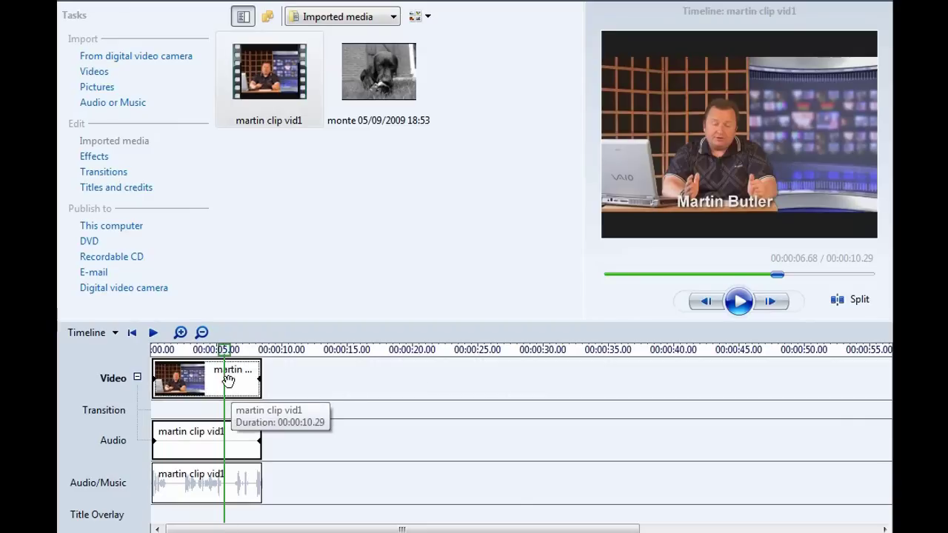
Step: Step back frame by frame until the playhead reads exactly 00:00:04.00
{"action": "key", "text": "alt+Left"}
{"action": "key", "text": "alt+Left"}
{"action": "key", "text": "alt+Left"}
{"action": "key", "text": "alt+Left"}
{"action": "key", "text": "alt+Left"}
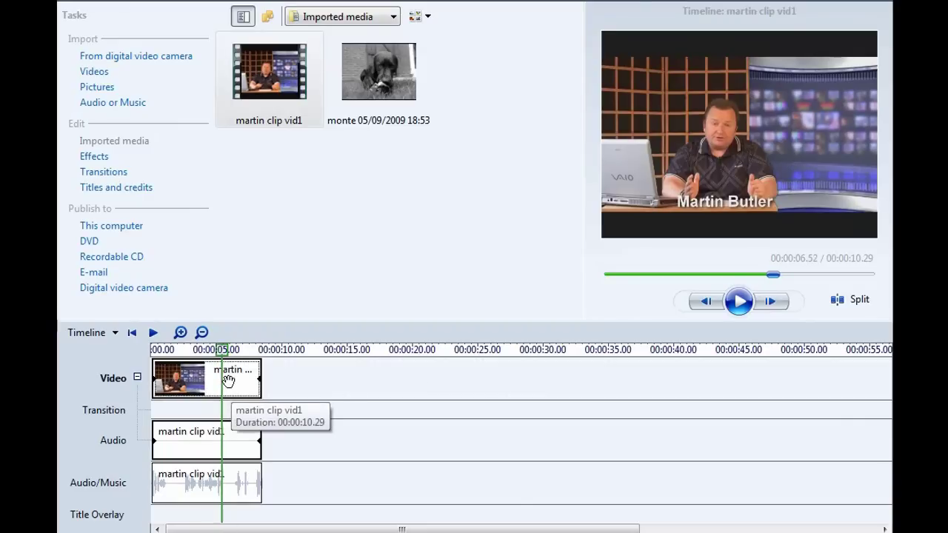
{"action": "key", "text": "alt+Left"}
{"action": "key", "text": "alt+Left"}
{"action": "key", "text": "alt+Left"}
{"action": "key", "text": "alt+Left"}
{"action": "key", "text": "alt+Left"}
{"action": "key", "text": "alt+Left"}
{"action": "key", "text": "alt+Left"}
{"action": "key", "text": "alt+Left"}
{"action": "key", "text": "alt+Left"}
{"action": "key", "text": "alt+Left"}
{"action": "key", "text": "alt+Left"}
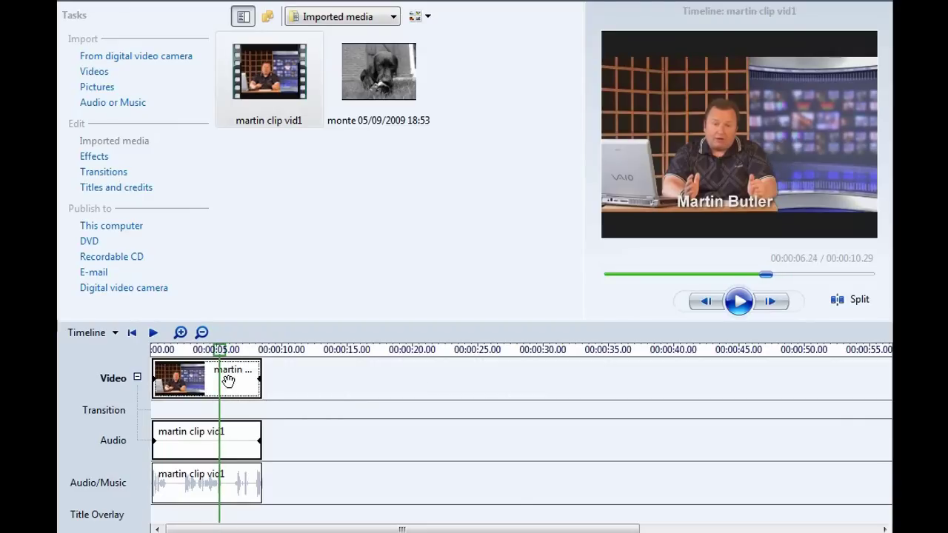
{"action": "key", "text": "alt+Left"}
{"action": "key", "text": "alt+Left"}
{"action": "key", "text": "alt+Left"}
{"action": "key", "text": "alt+Left"}
{"action": "key", "text": "alt+Left"}
{"action": "key", "text": "alt+Left"}
{"action": "key", "text": "alt+Left"}
{"action": "key", "text": "alt+Left"}
{"action": "key", "text": "alt+Left"}
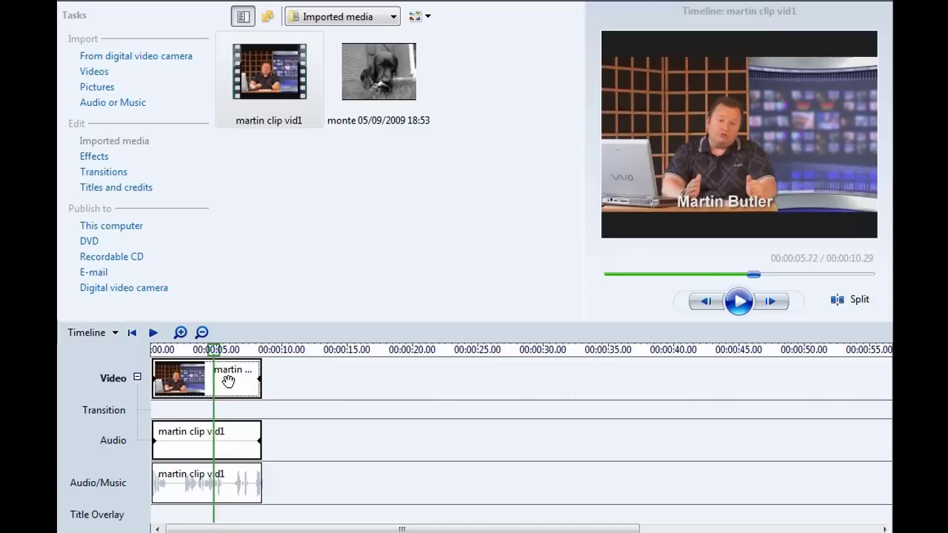
{"action": "key", "text": "alt+Left"}
{"action": "key", "text": "alt+Left"}
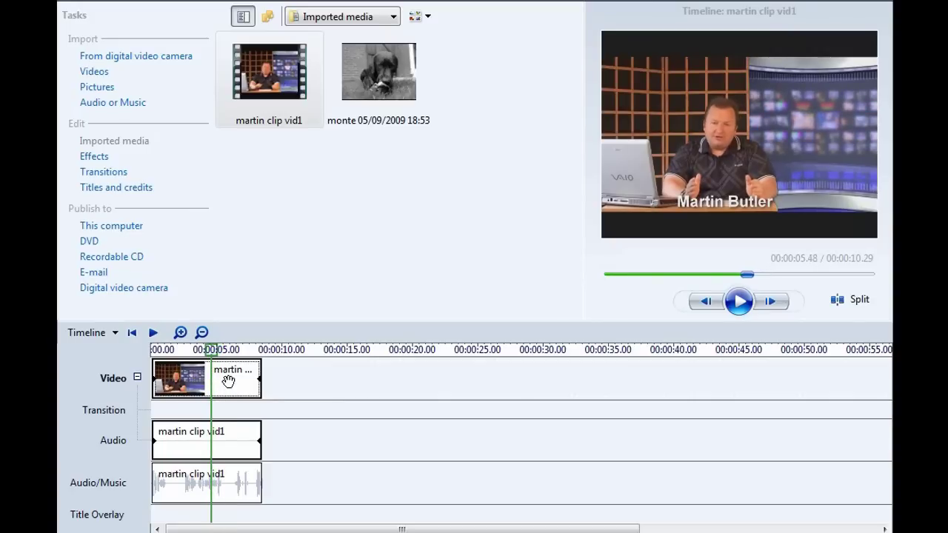
{"action": "key", "text": "alt+Left"}
{"action": "key", "text": "alt+Left"}
{"action": "key", "text": "alt+Left"}
{"action": "key", "text": "alt+Left"}
{"action": "key", "text": "alt+Left"}
{"action": "key", "text": "alt+Left"}
{"action": "key", "text": "alt+Left"}
{"action": "key", "text": "alt+Left"}
{"action": "key", "text": "alt+Left"}
{"action": "key", "text": "alt+Left"}
{"action": "key", "text": "alt+Left"}
{"action": "key", "text": "alt+Left"}
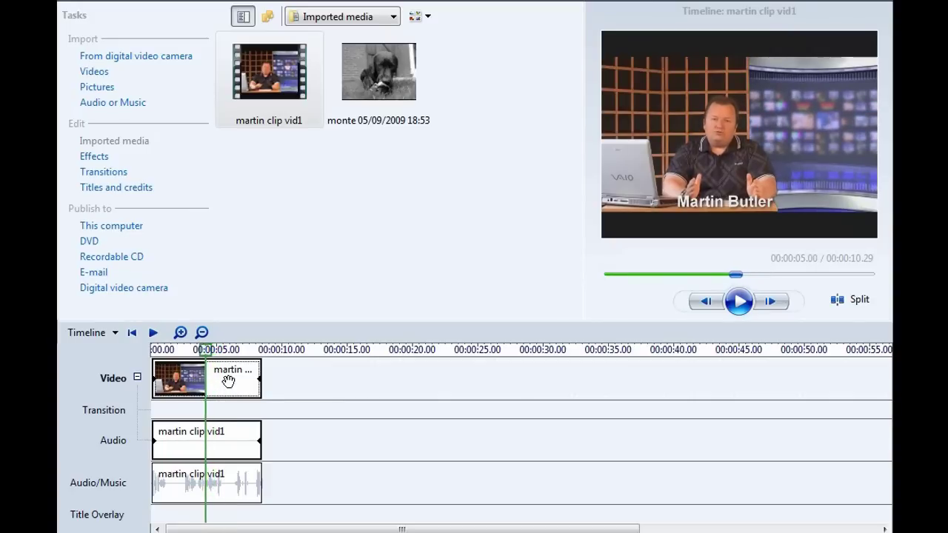
{"action": "key", "text": "alt+Left"}
{"action": "key", "text": "alt+Left"}
{"action": "key", "text": "alt+Left"}
{"action": "key", "text": "alt+Left"}
{"action": "key", "text": "alt+Left"}
{"action": "key", "text": "alt+Left"}
{"action": "key", "text": "alt+Left"}
{"action": "key", "text": "alt+Left"}
{"action": "key", "text": "alt+Left"}
{"action": "key", "text": "alt+Left"}
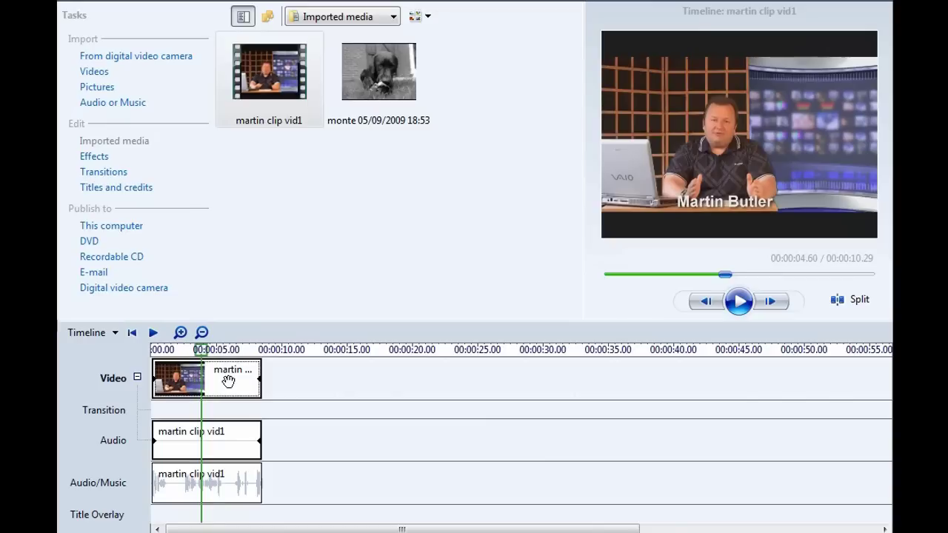
{"action": "key", "text": "alt+Left"}
{"action": "key", "text": "alt+Left"}
{"action": "key", "text": "alt+Left"}
{"action": "key", "text": "alt+Left"}
{"action": "key", "text": "alt+Left"}
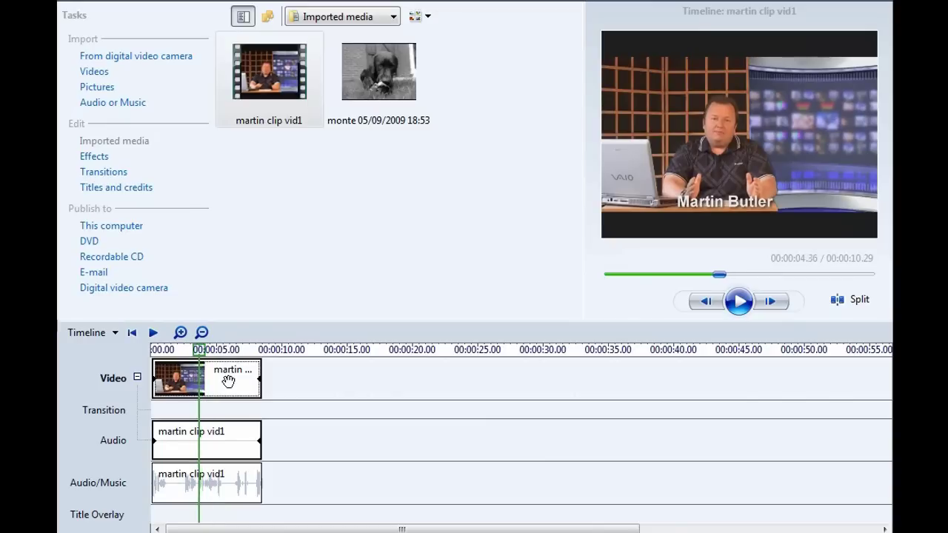
{"action": "key", "text": "alt+Left"}
{"action": "key", "text": "alt+Left"}
{"action": "key", "text": "alt+Left"}
{"action": "key", "text": "alt+Left"}
{"action": "key", "text": "alt+Left"}
{"action": "key", "text": "alt+Left"}
{"action": "key", "text": "alt+Left"}
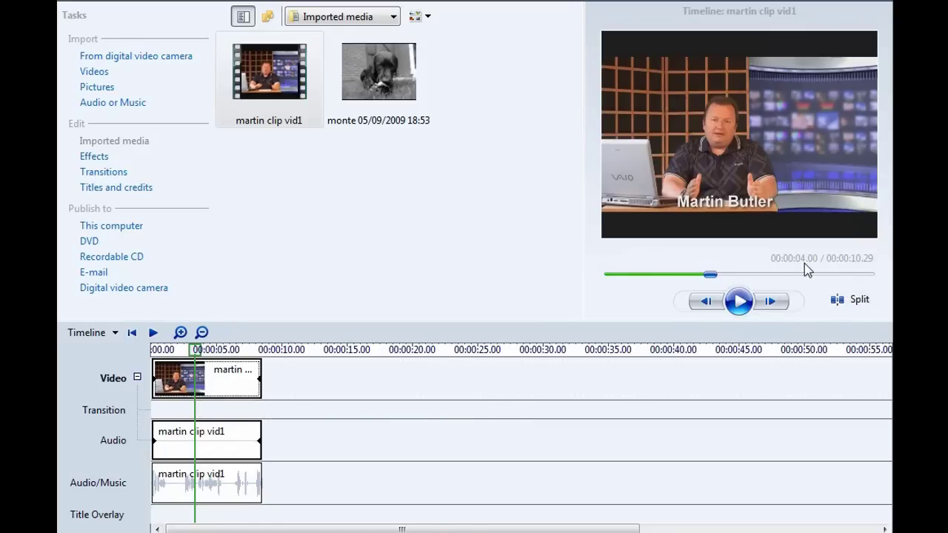
Step: Split the talking-head clip at 4 seconds into 4.00 and 6.29-second parts, then preview the 'monte' picture
{"action": "left_click", "coordinate": [839, 300]}
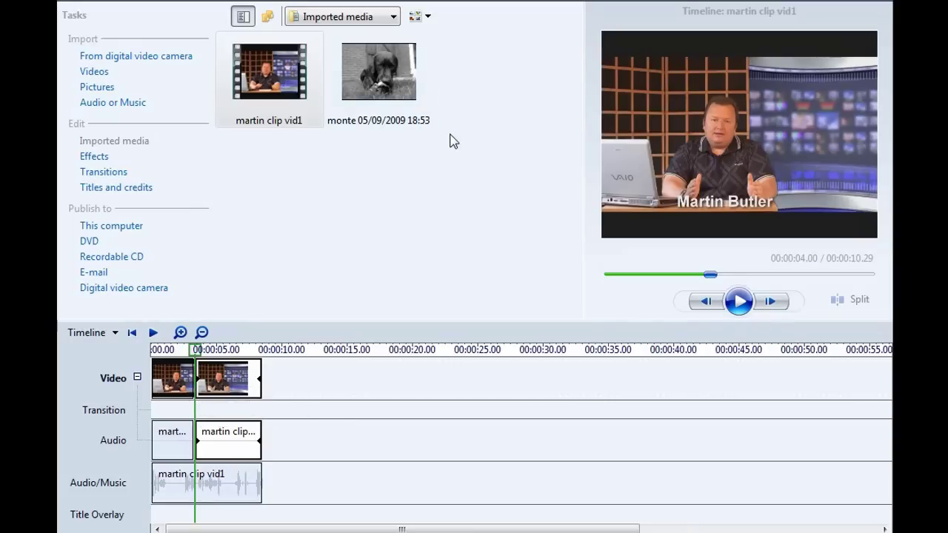
{"action": "left_click", "coordinate": [378, 78]}
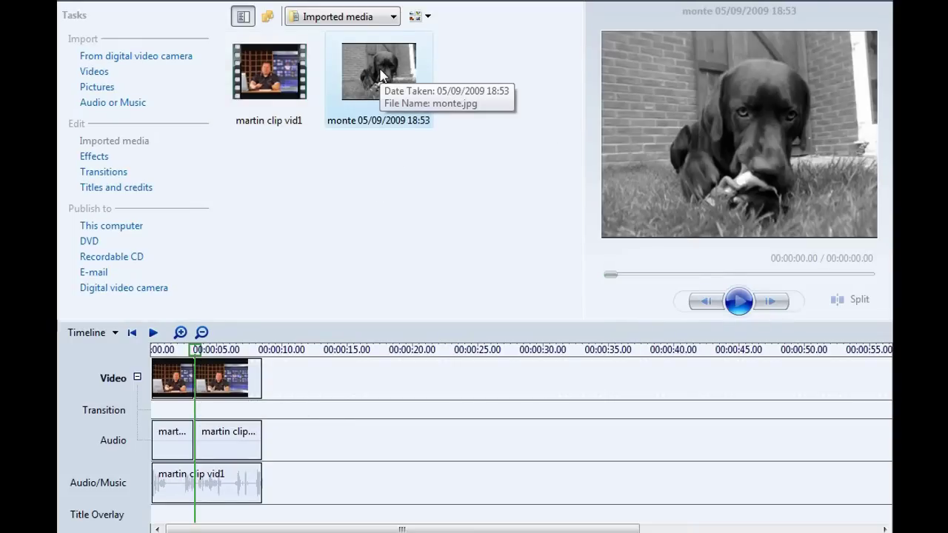
Step: Insert the 'monte' dog picture between the two clip halves, extending the movie to 15.29 seconds
{"action": "left_click_drag", "start_coordinate": [381, 76], "coordinate": [198, 381]}
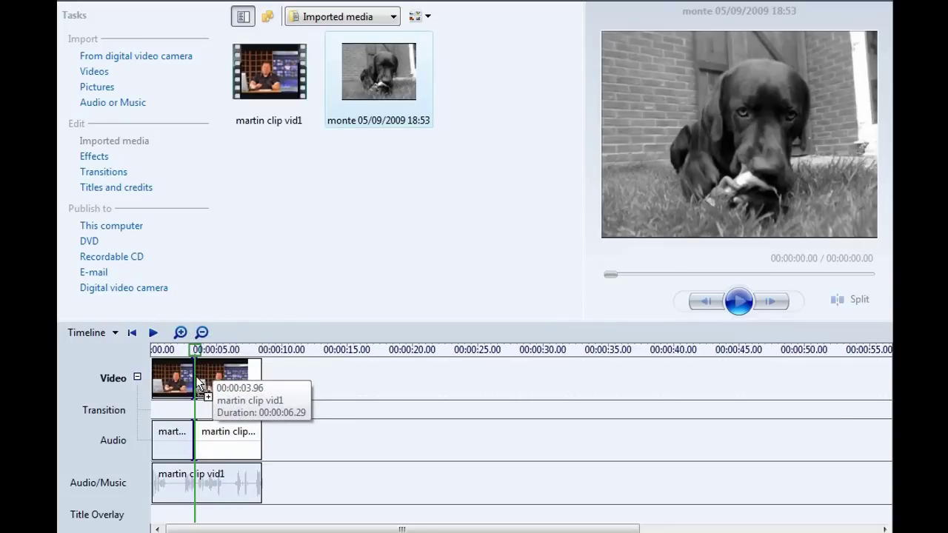
{"action": "left_click_drag", "start_coordinate": [198, 381], "coordinate": [199, 382]}
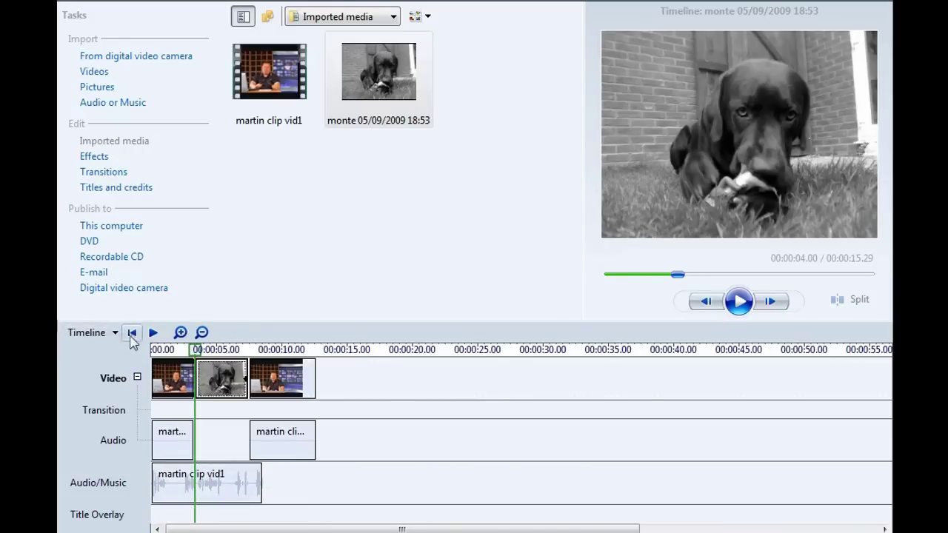
{"action": "left_click", "coordinate": [131, 334]}
Step: Play the edited timeline from the start and pause at 00:00:11.72
{"action": "left_click", "coordinate": [738, 302]}
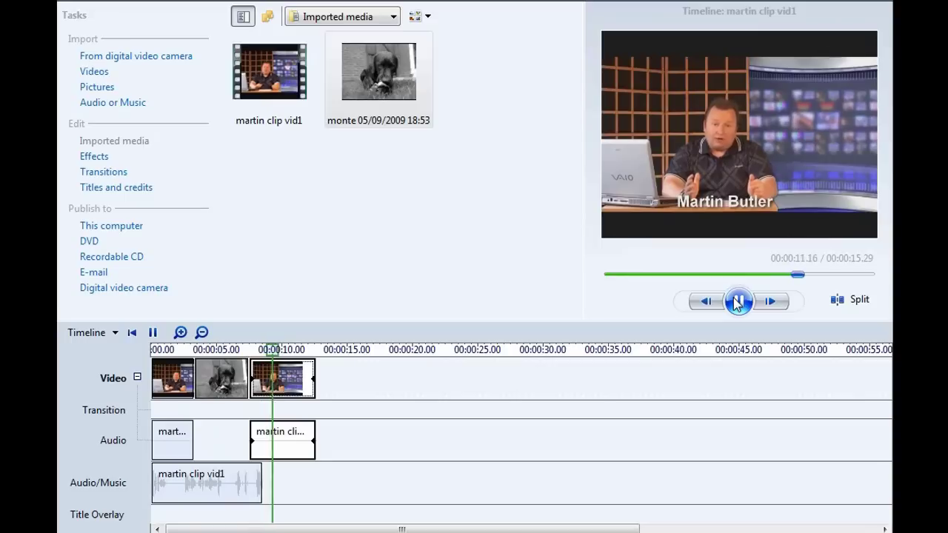
{"action": "left_click", "coordinate": [738, 302]}
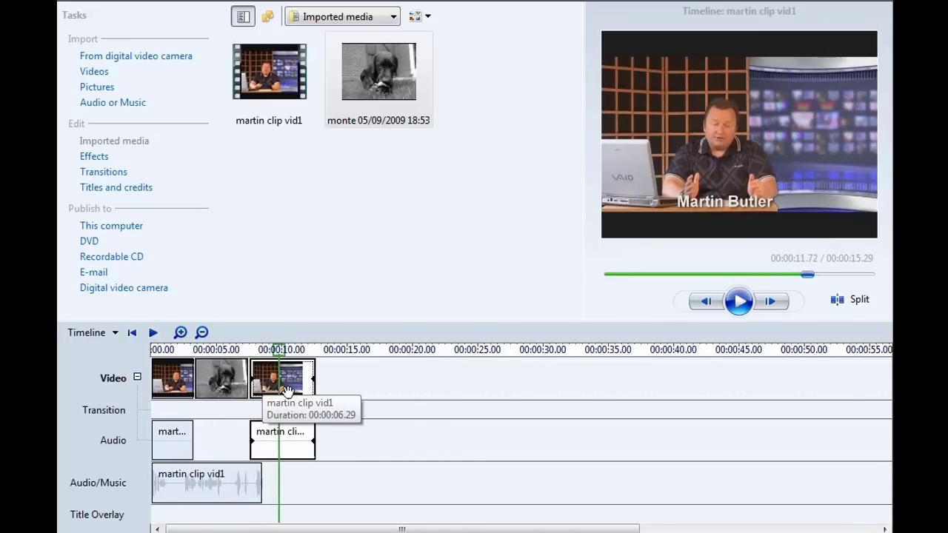
Step: Trim the dog picture to about 2 seconds, bringing the movie to 00:00:12.29
{"action": "left_click", "coordinate": [222, 386]}
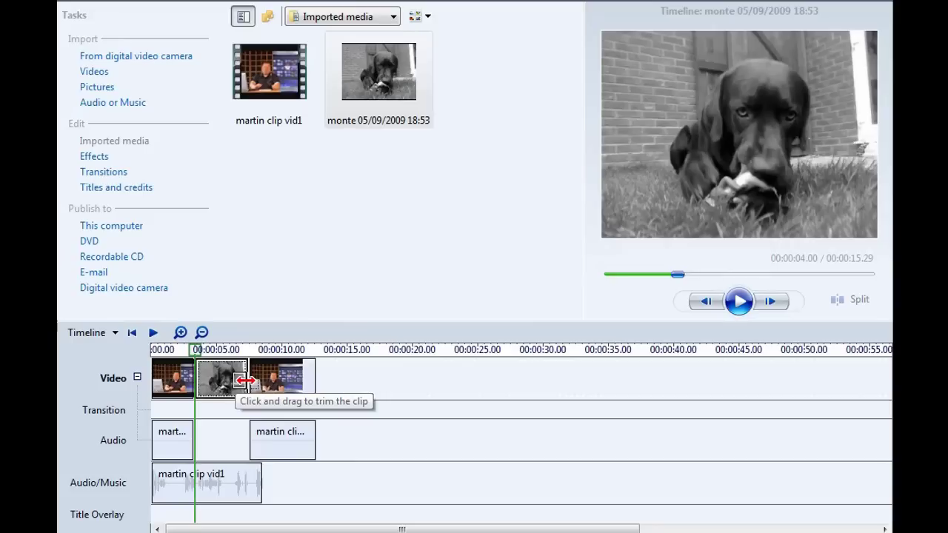
{"action": "left_click_drag", "start_coordinate": [245, 381], "coordinate": [212, 382]}
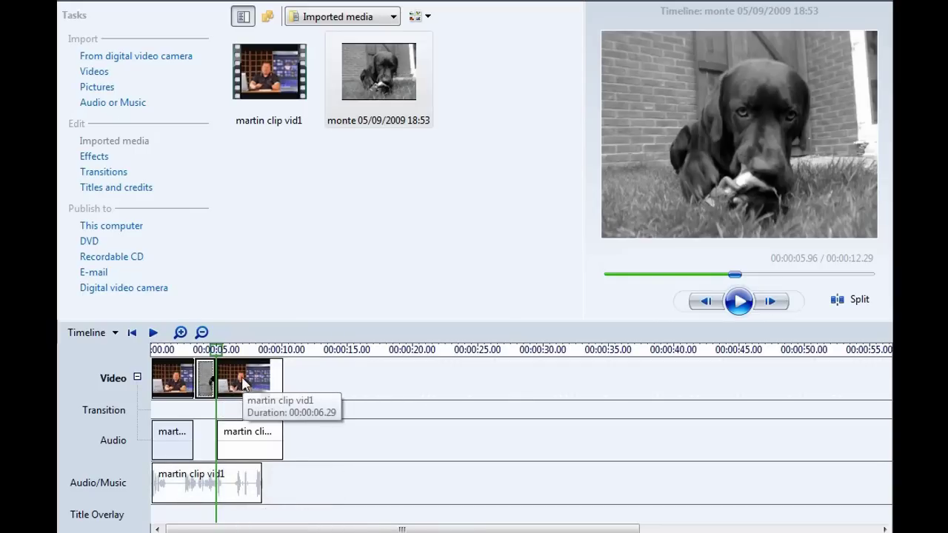
{"action": "left_click", "coordinate": [245, 447]}
Step: Unmute the last clip's audio and trim its start so the movie runs 00:00:10.49
{"action": "right_click", "coordinate": [244, 446]}
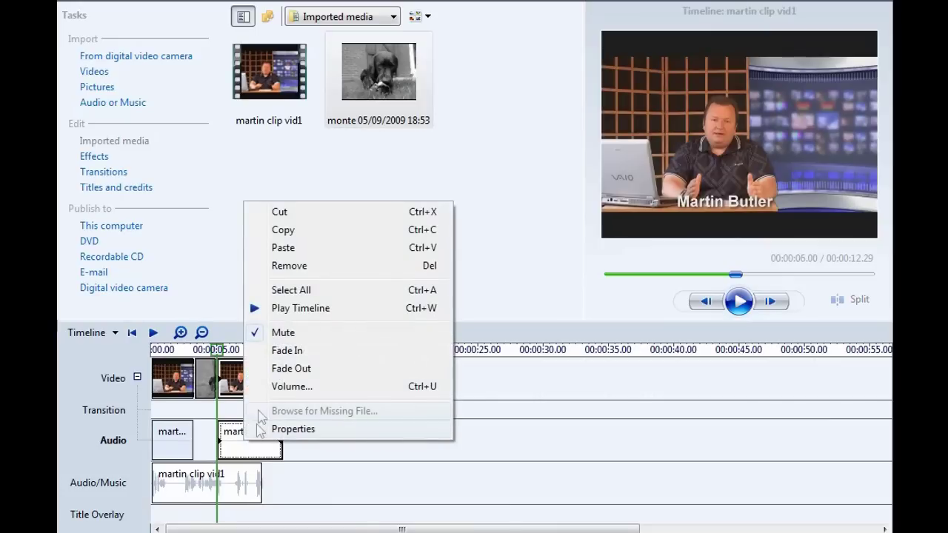
{"action": "left_click", "coordinate": [260, 333]}
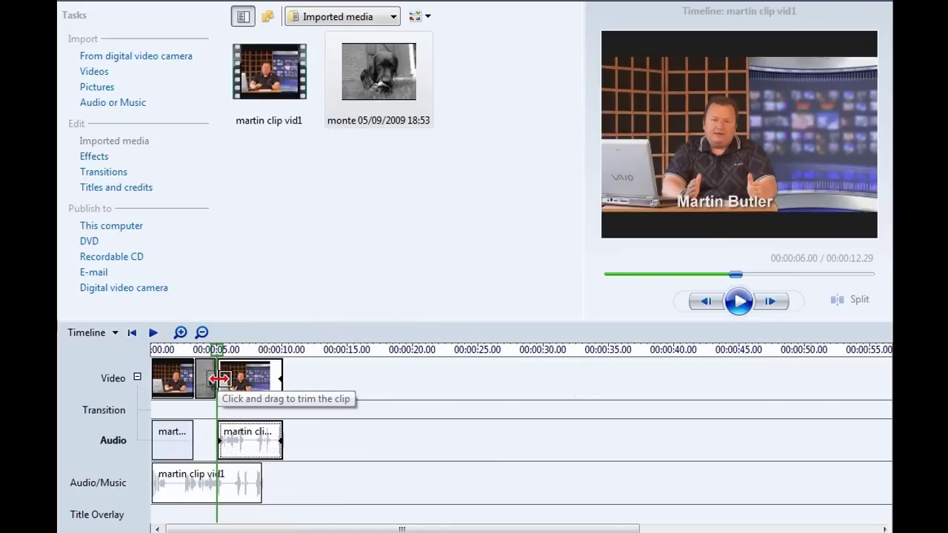
{"action": "left_click", "coordinate": [223, 379]}
{"action": "left_click_drag", "start_coordinate": [222, 379], "coordinate": [234, 379]}
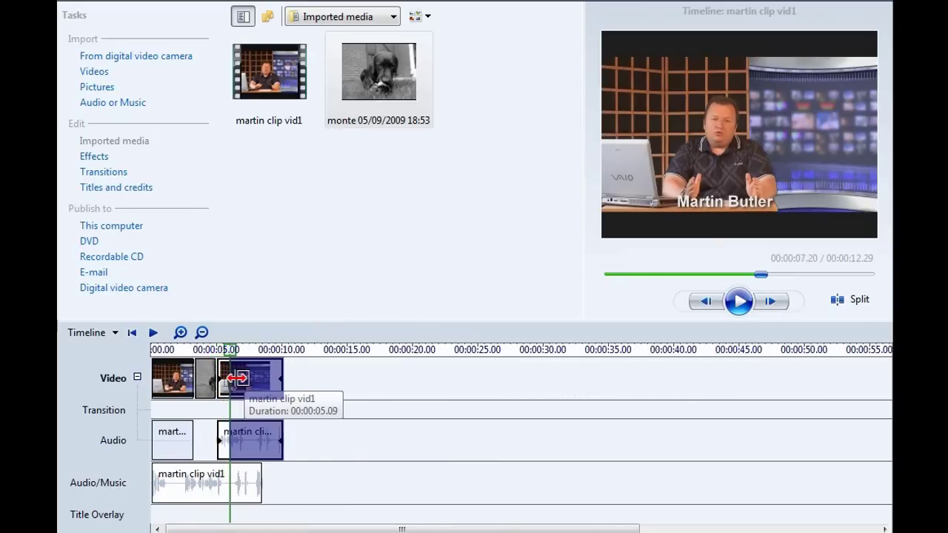
{"action": "left_click_drag", "start_coordinate": [238, 379], "coordinate": [237, 378]}
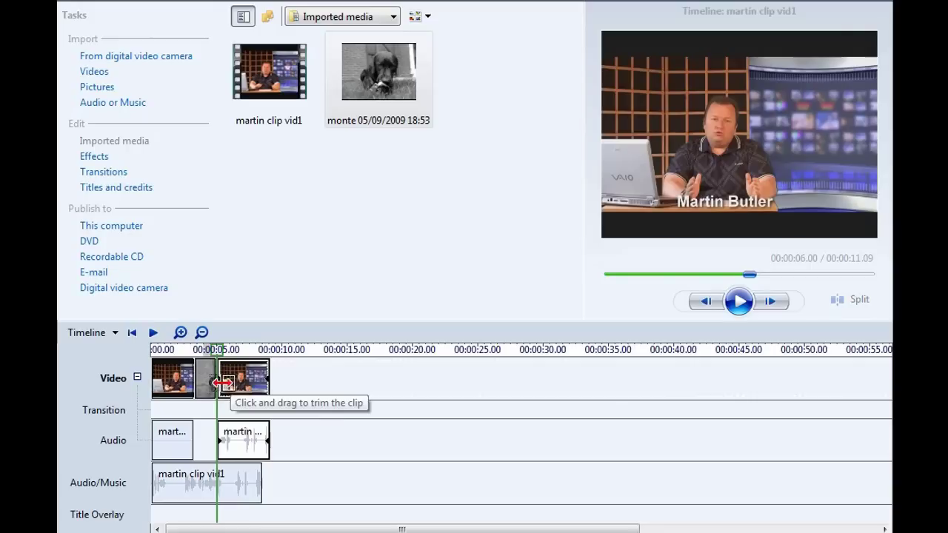
{"action": "left_click_drag", "start_coordinate": [217, 378], "coordinate": [227, 380]}
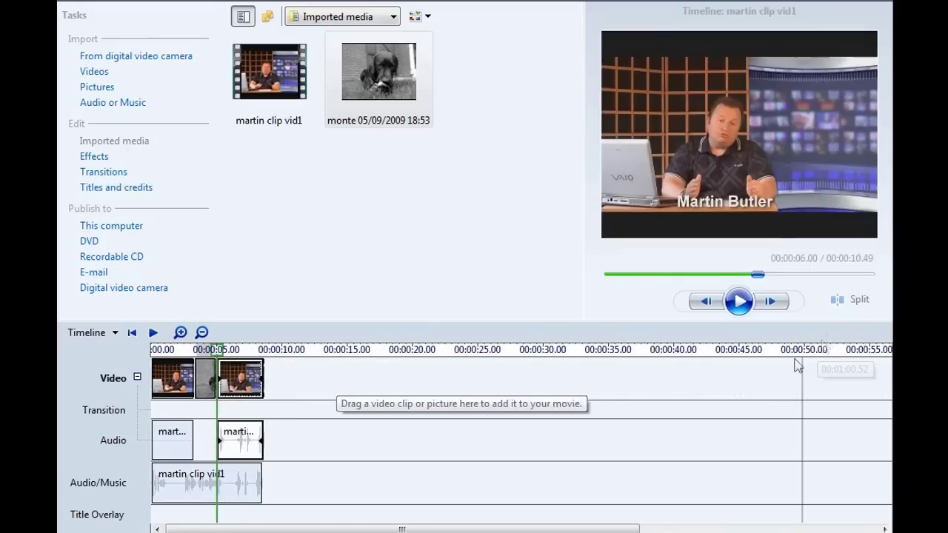
Step: Zoom the timeline in fully and trim a few frames off the last clip's start, bringing the movie to 00:00:10.29
{"action": "left_click", "coordinate": [181, 333]}
{"action": "left_click", "coordinate": [181, 333]}
{"action": "left_click", "coordinate": [180, 334]}
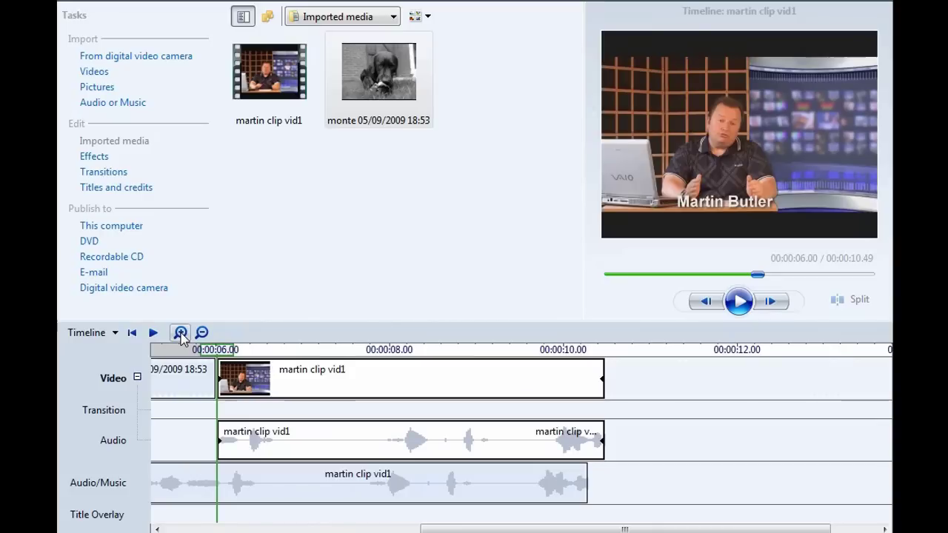
{"action": "left_click", "coordinate": [181, 334]}
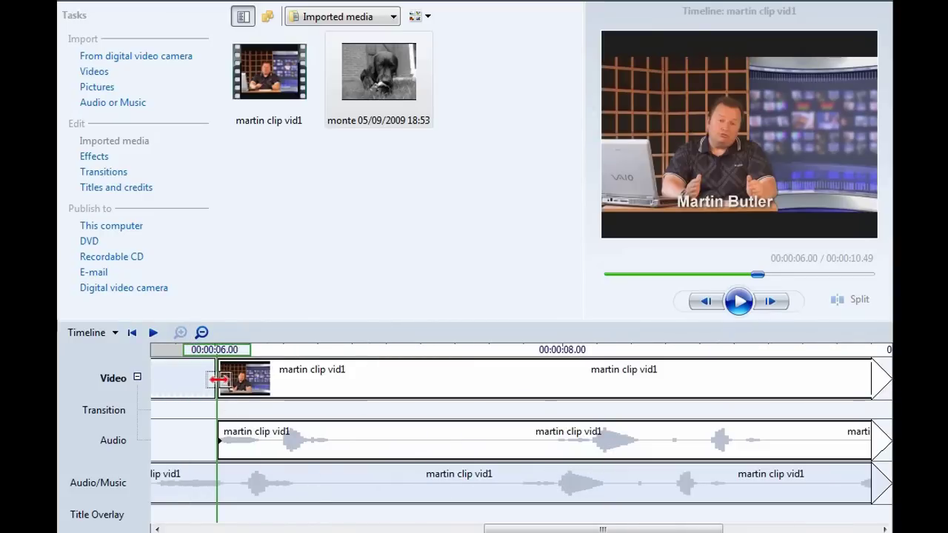
{"action": "left_click_drag", "start_coordinate": [218, 379], "coordinate": [234, 384]}
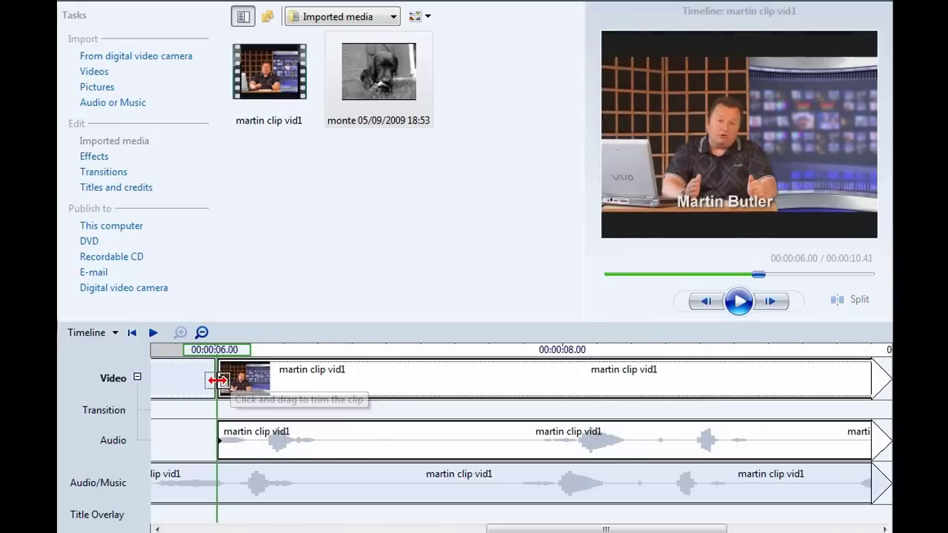
{"action": "left_click_drag", "start_coordinate": [217, 380], "coordinate": [226, 380]}
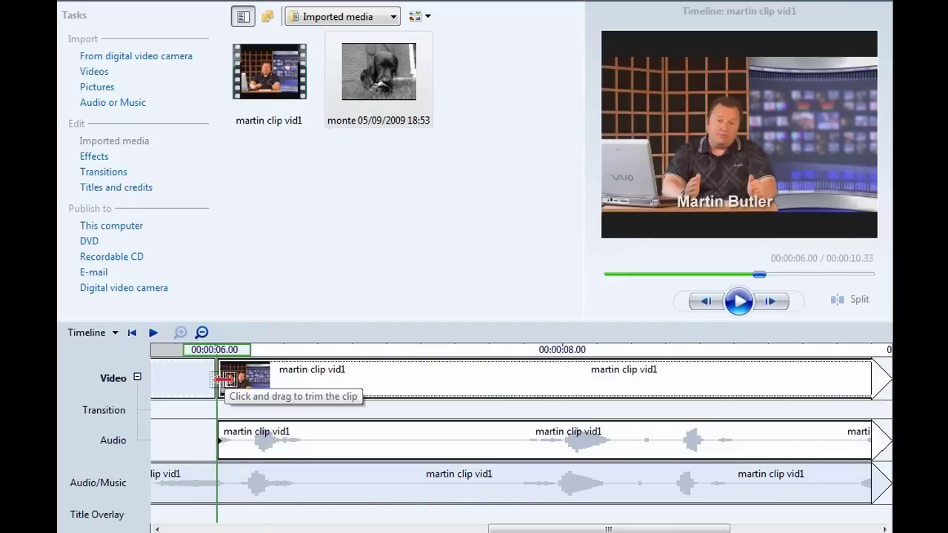
{"action": "left_click_drag", "start_coordinate": [218, 380], "coordinate": [222, 379]}
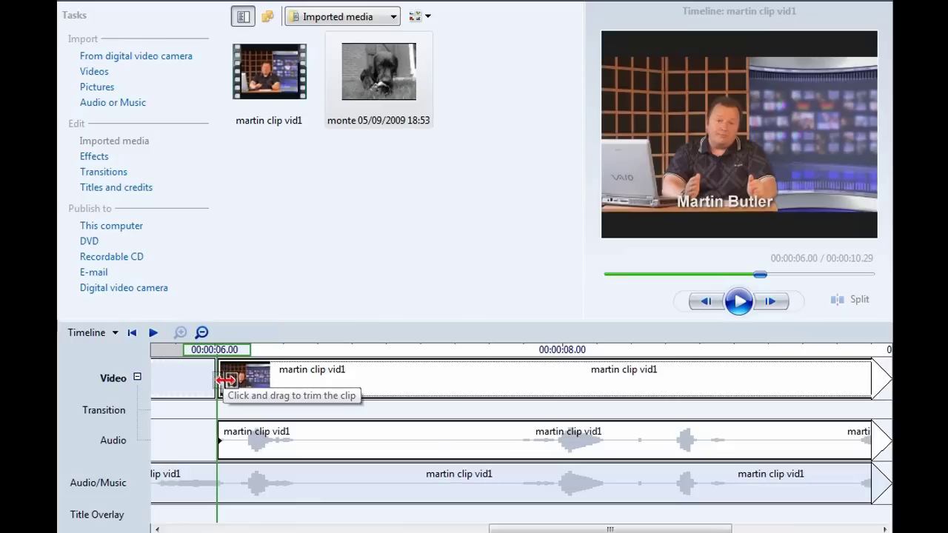
Step: Zoom the timeline back out and select the last clip's upper audio copy
{"action": "left_click", "coordinate": [201, 333]}
{"action": "left_click", "coordinate": [201, 333]}
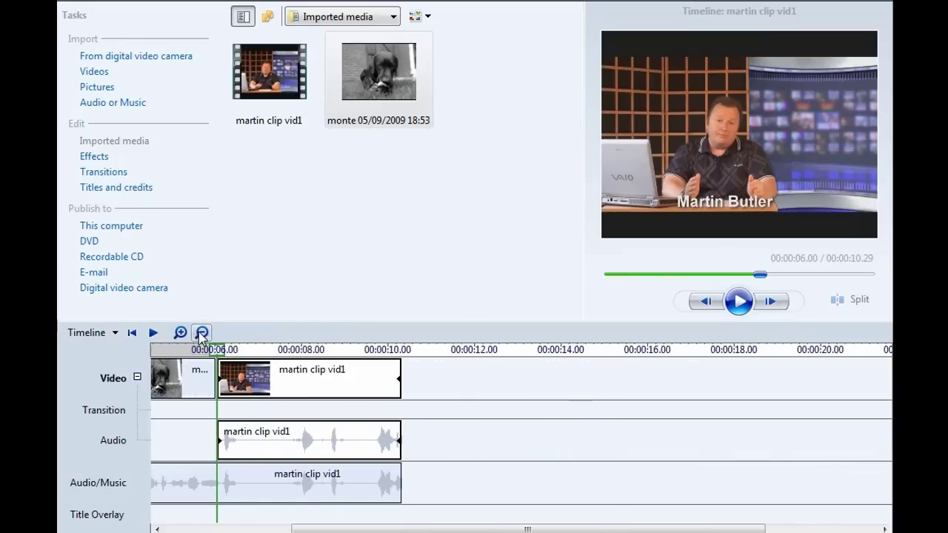
{"action": "left_click", "coordinate": [202, 333]}
{"action": "left_click", "coordinate": [201, 333]}
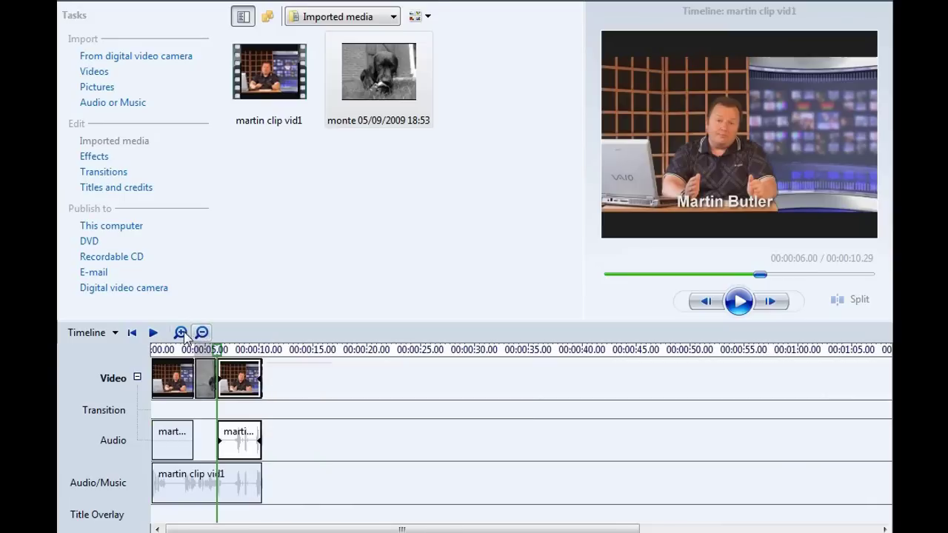
{"action": "left_click", "coordinate": [181, 333]}
{"action": "left_click", "coordinate": [259, 444]}
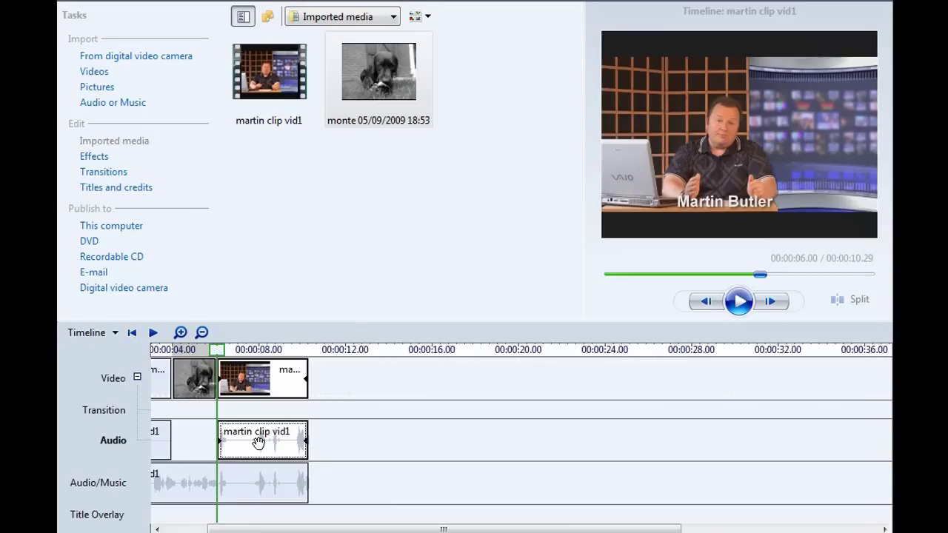
Step: Tick Mute clip in the Volume settings of the last clip's upper audio copy
{"action": "right_click", "coordinate": [259, 443]}
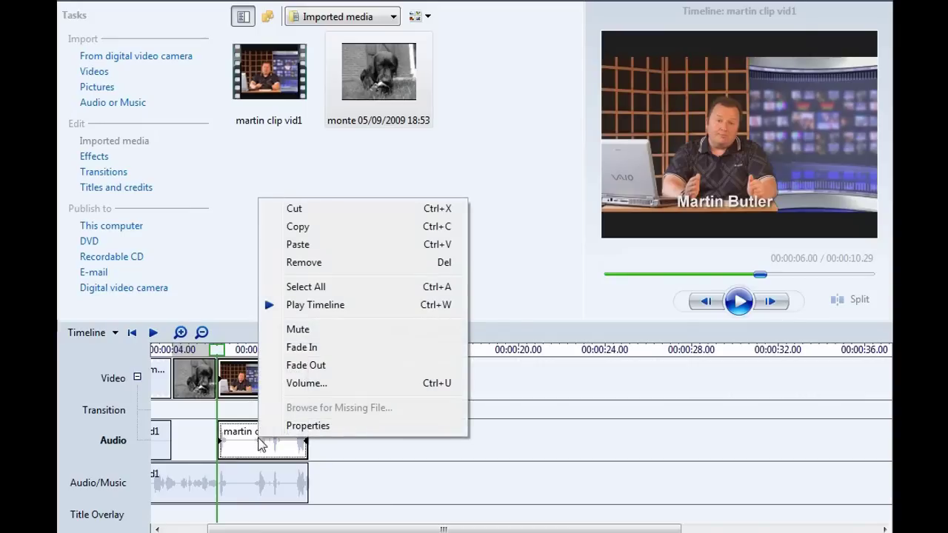
{"action": "left_click", "coordinate": [297, 387]}
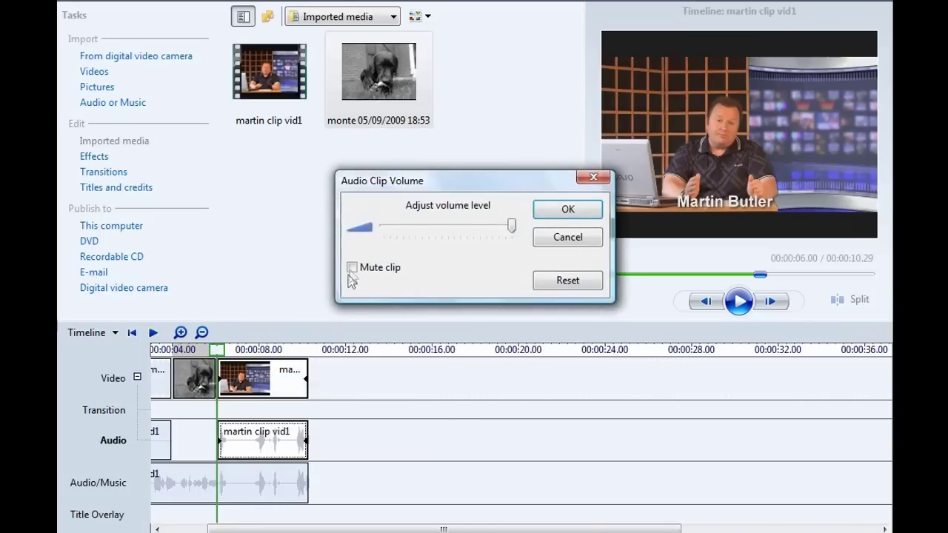
{"action": "left_click", "coordinate": [567, 209]}
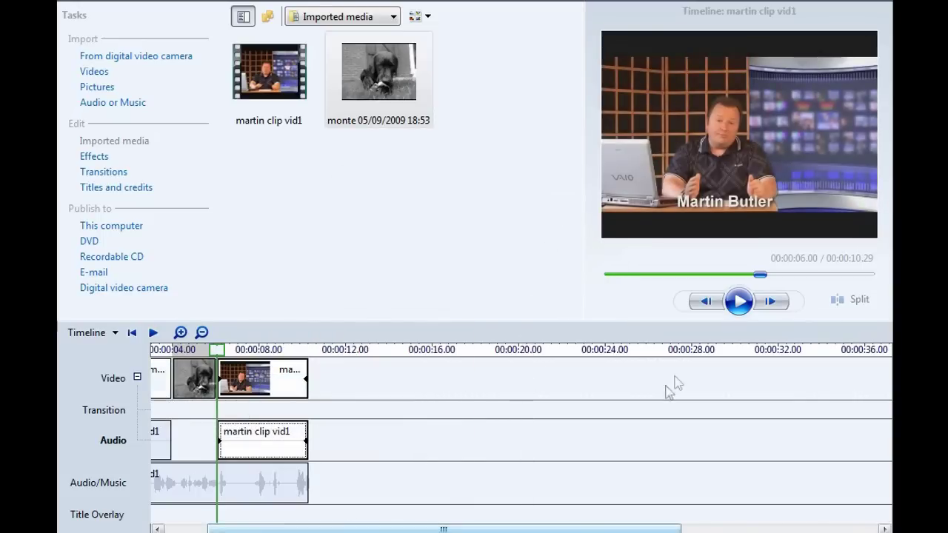
{"action": "left_click", "coordinate": [131, 333]}
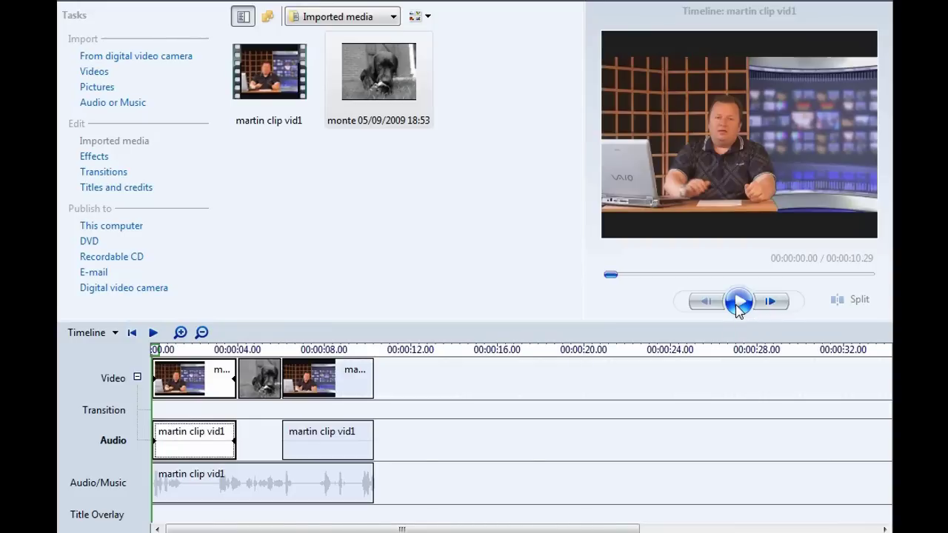
Step: Play the edited 00:00:10.29 movie from the start in the preview monitor
{"action": "left_click", "coordinate": [738, 302]}
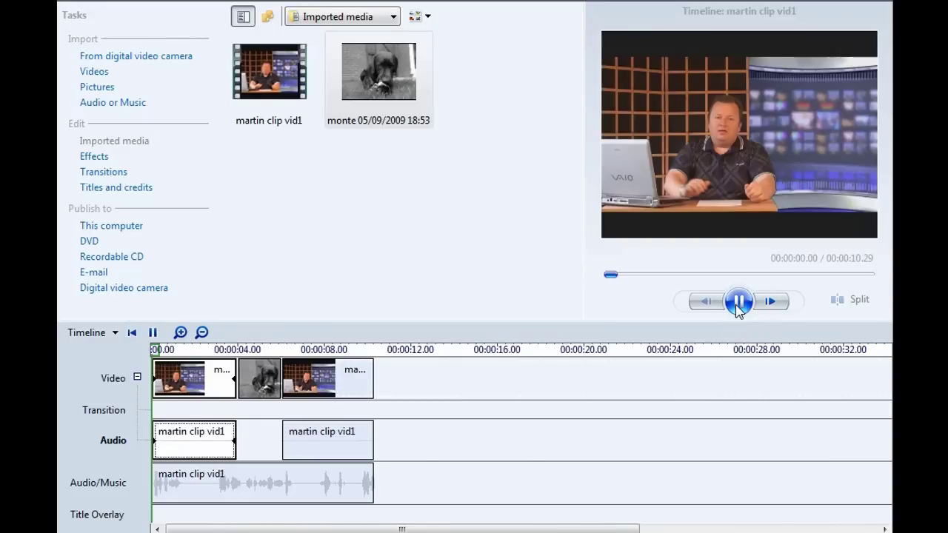